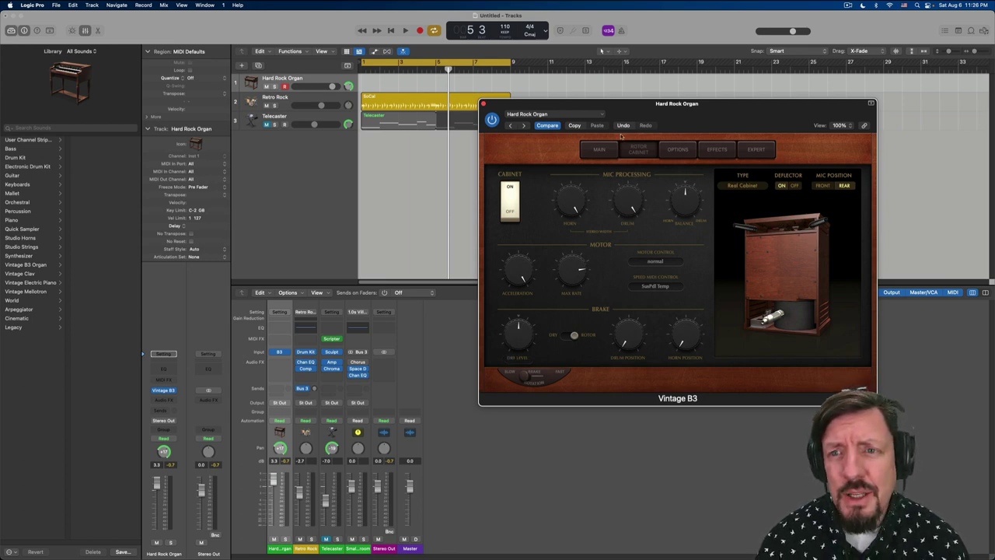
Switch the Vintage B3 to its Main page to show the drawbars, vibrato and percussion.
left_click(600, 149)
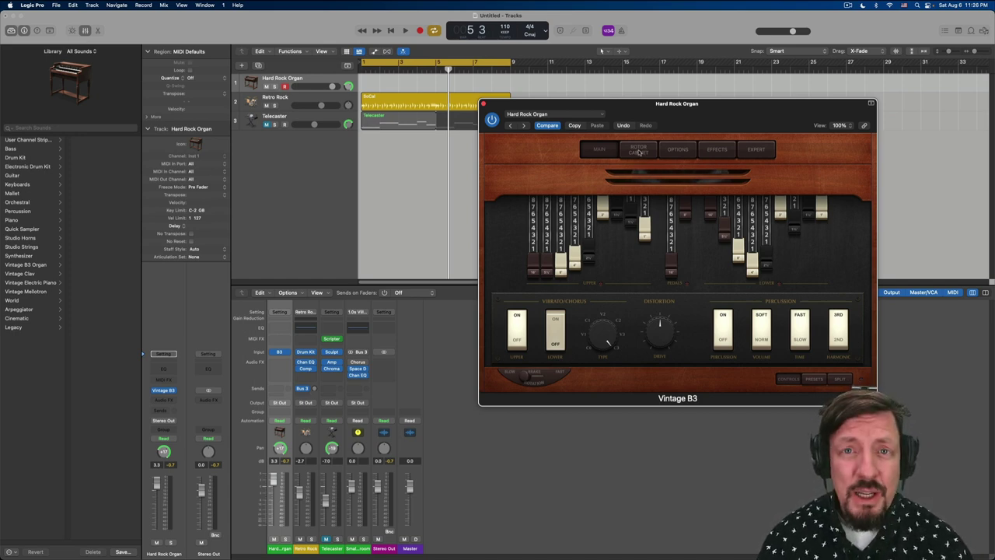
On the Rotor Cabinet page, turn the Motor Acceleration knob down, then back up.
left_click(639, 153)
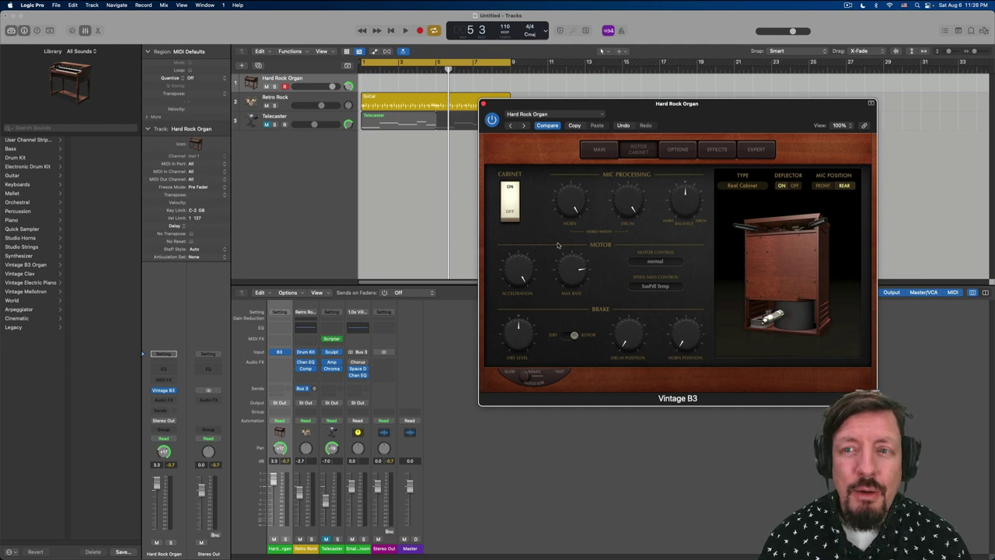
mouse_move(516, 273)
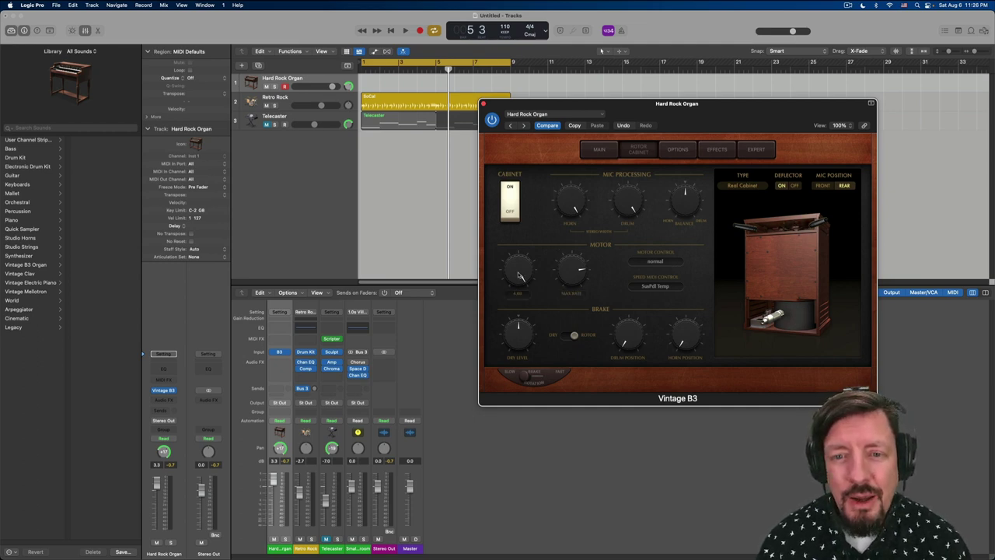
left_click_drag(516, 272, 547, 381)
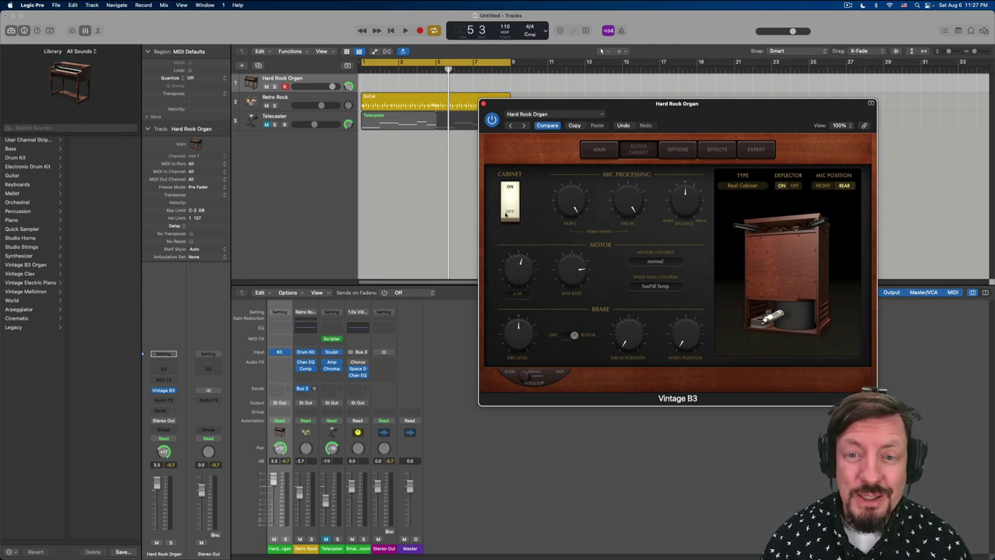
left_click_drag(515, 277, 494, 223)
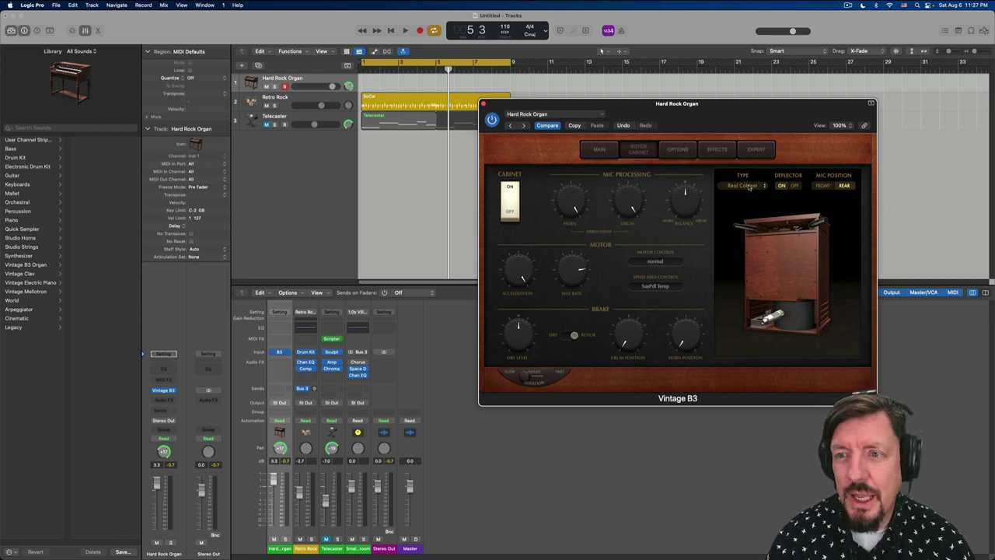
Audition the Wood and Proline cabinet types, then return to Real Cabinet.
left_click(745, 186)
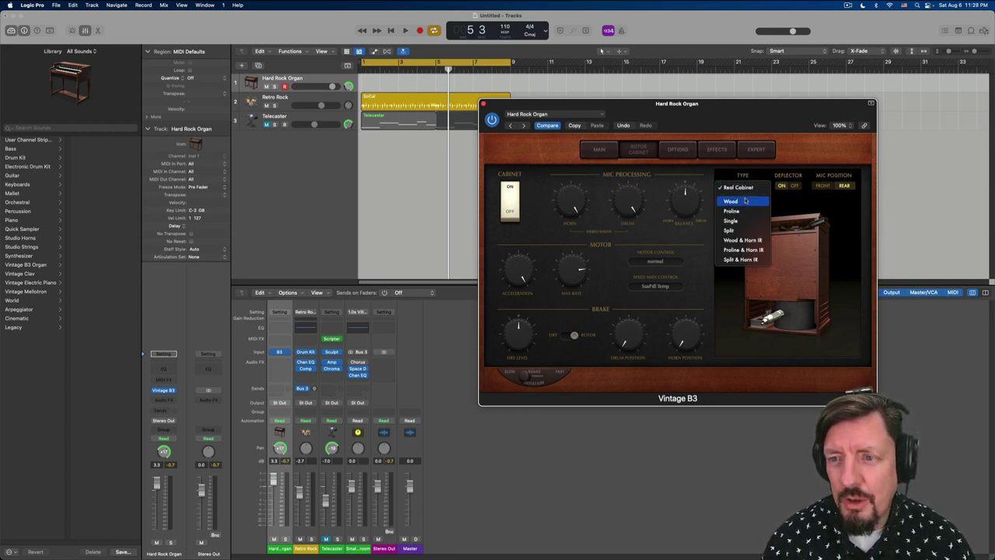
left_click(745, 202)
left_click(743, 186)
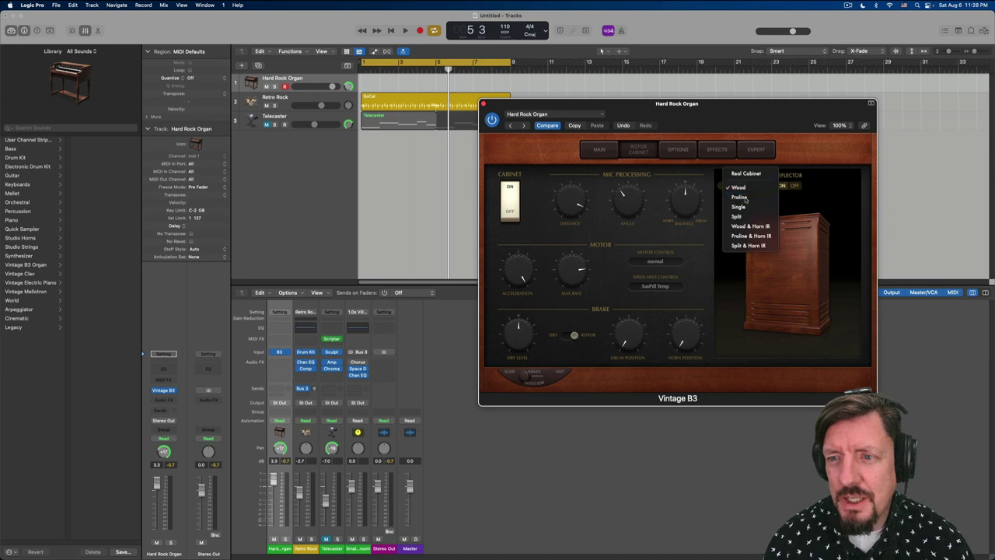
left_click(745, 196)
left_click(745, 187)
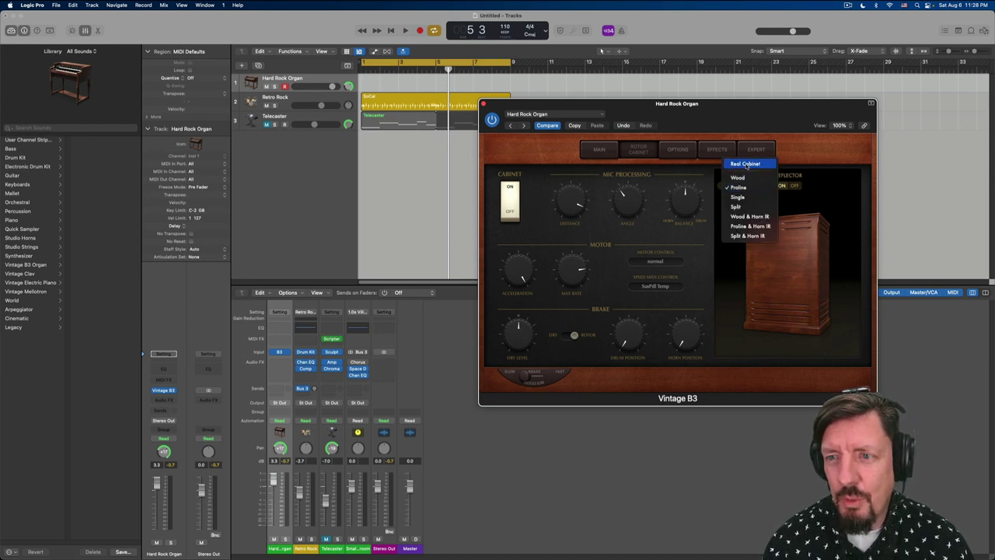
left_click(746, 164)
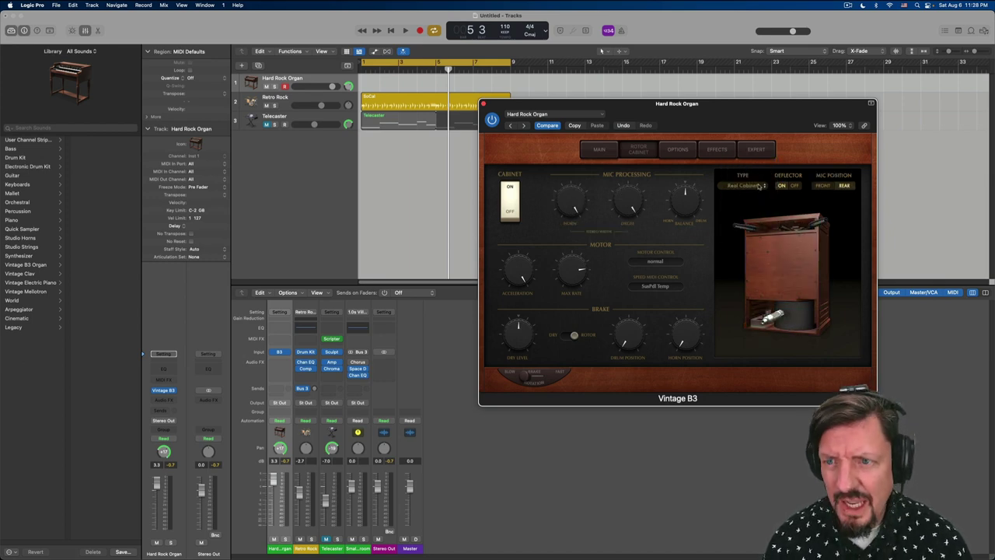
Toggle Mic Position to Front and back to Rear, then bring up the cabinet mic type choices.
left_click(825, 186)
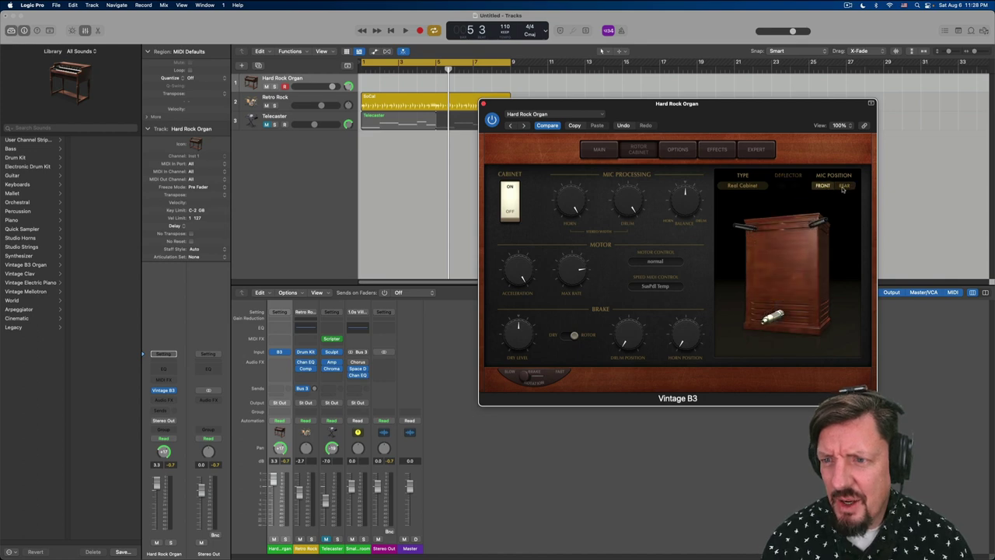
left_click(843, 185)
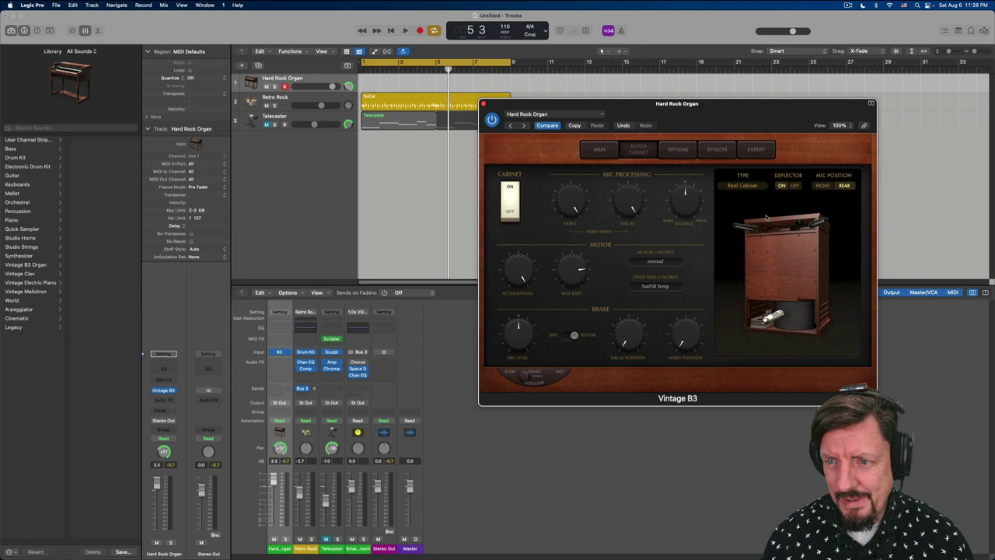
left_click(825, 226)
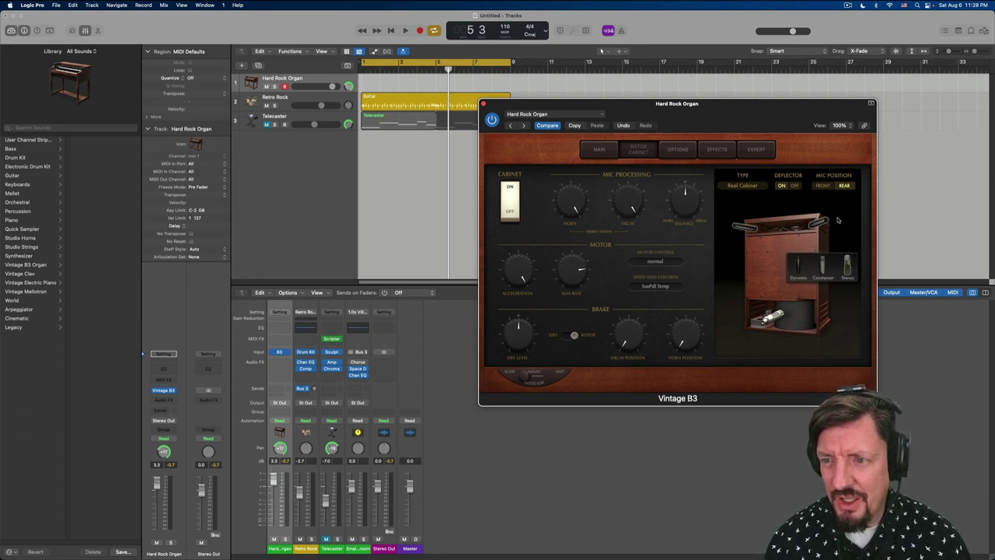
mouse_move(768, 321)
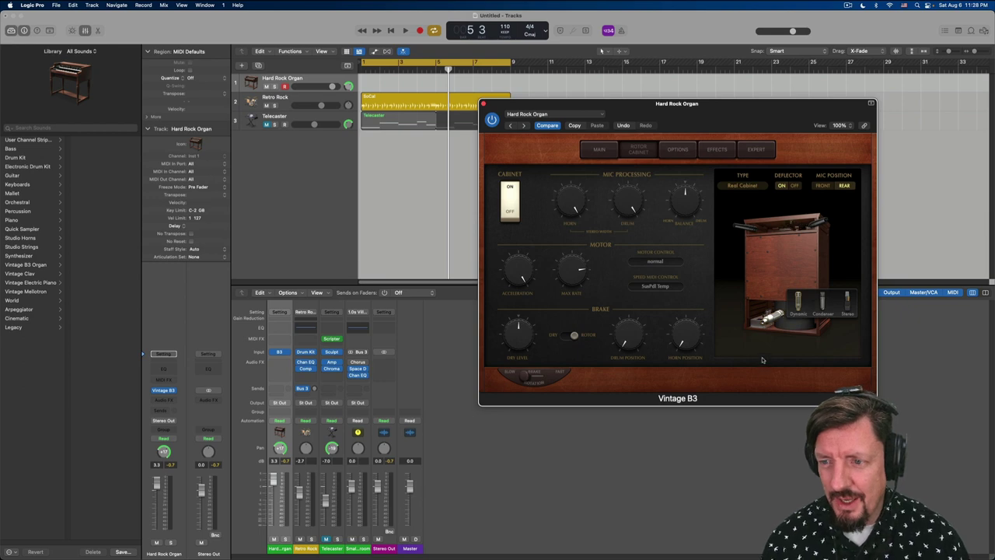
mouse_move(686, 329)
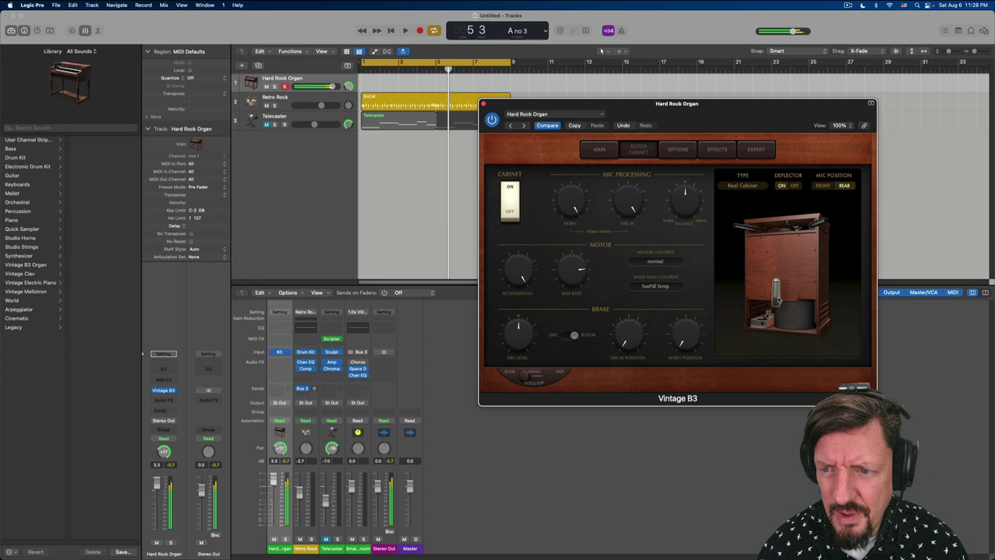
Try Condenser, Stereo and other cabinet mic types, settle on Condenser, and start playback.
left_click(781, 301)
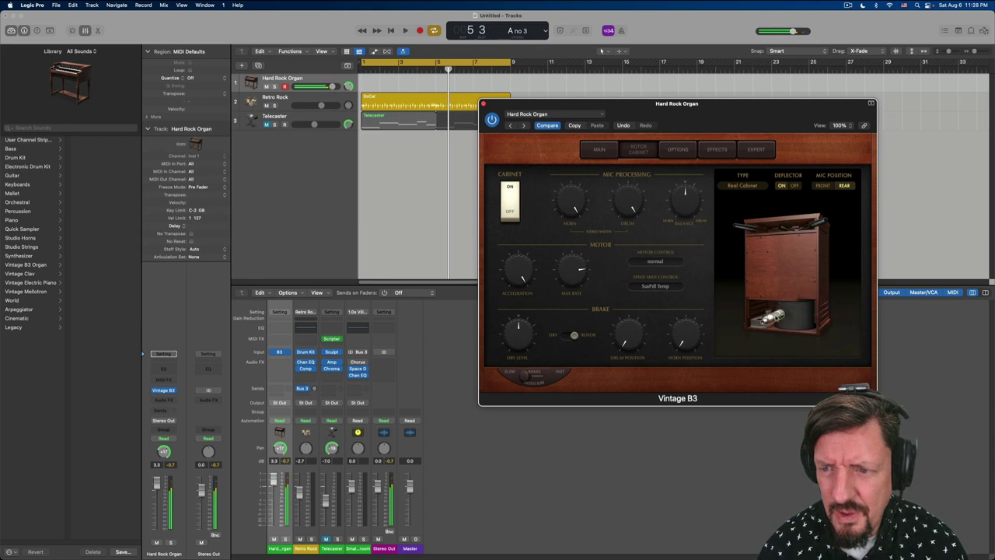
left_click(822, 300)
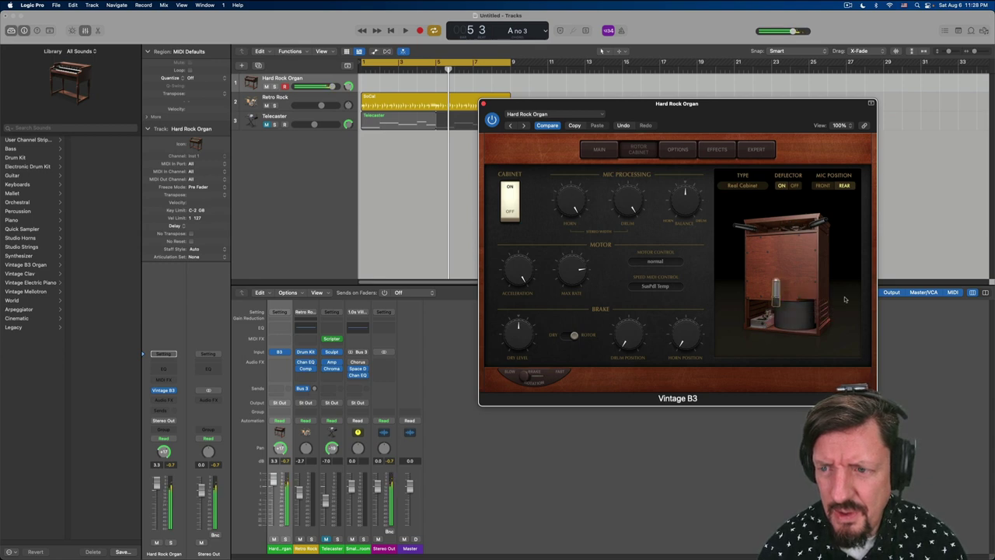
left_click(847, 300)
left_click(777, 299)
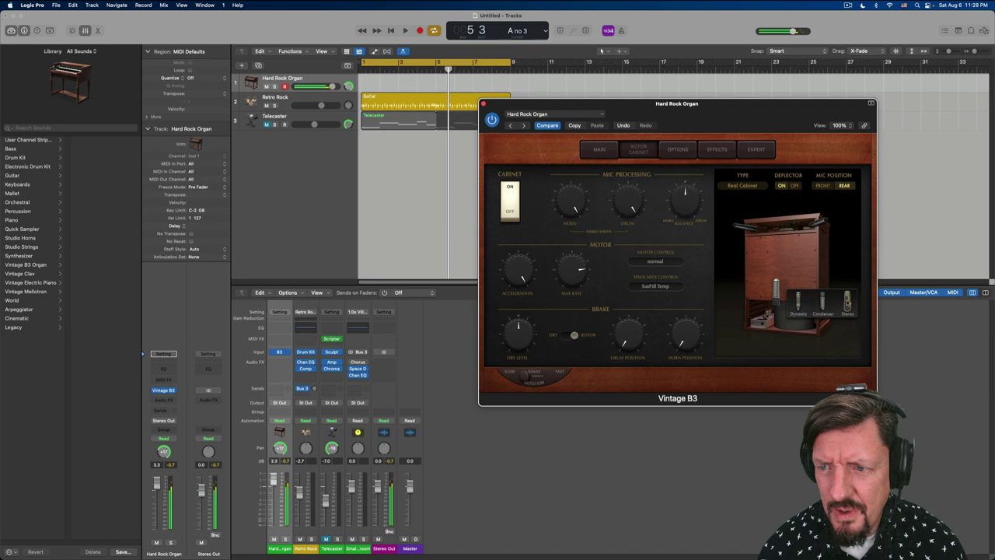
left_click(847, 303)
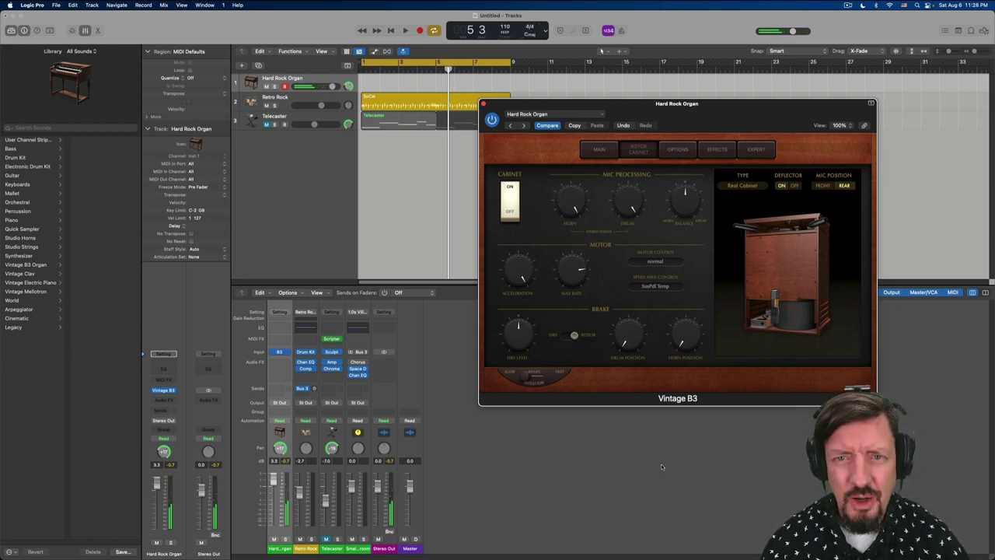
key("space")
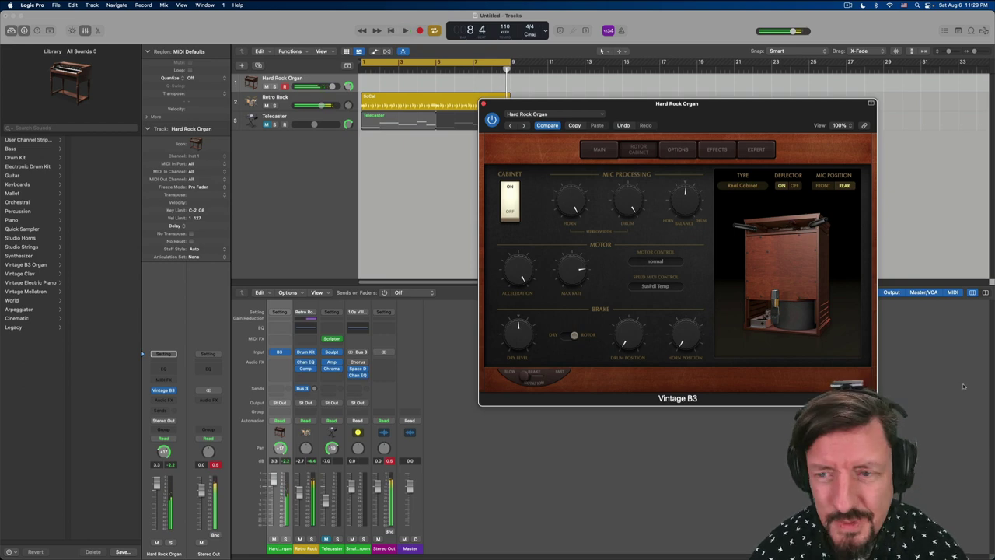
Stop playback, set the lower drum mic to Condenser, and play the song from bar 1.
key("space")
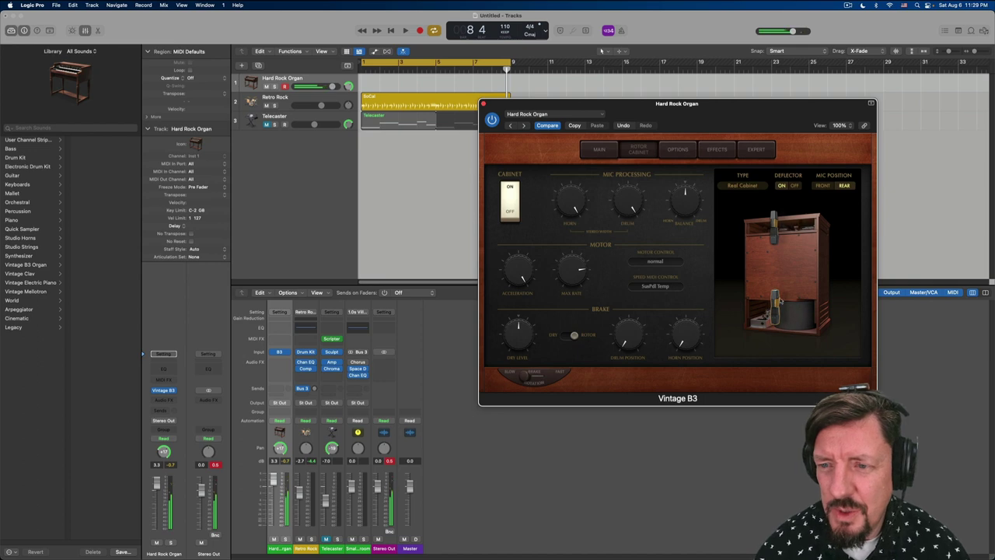
left_click(780, 302)
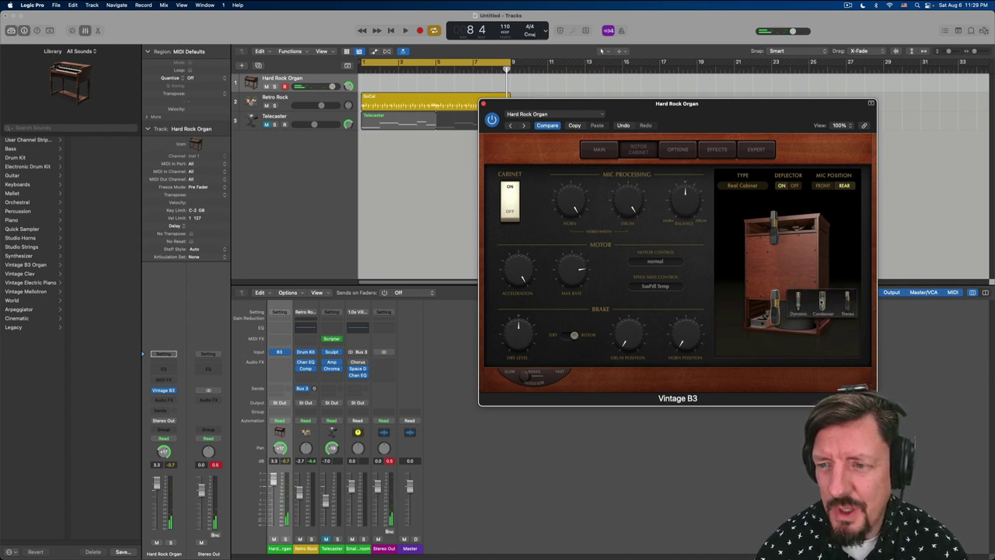
left_click(822, 302)
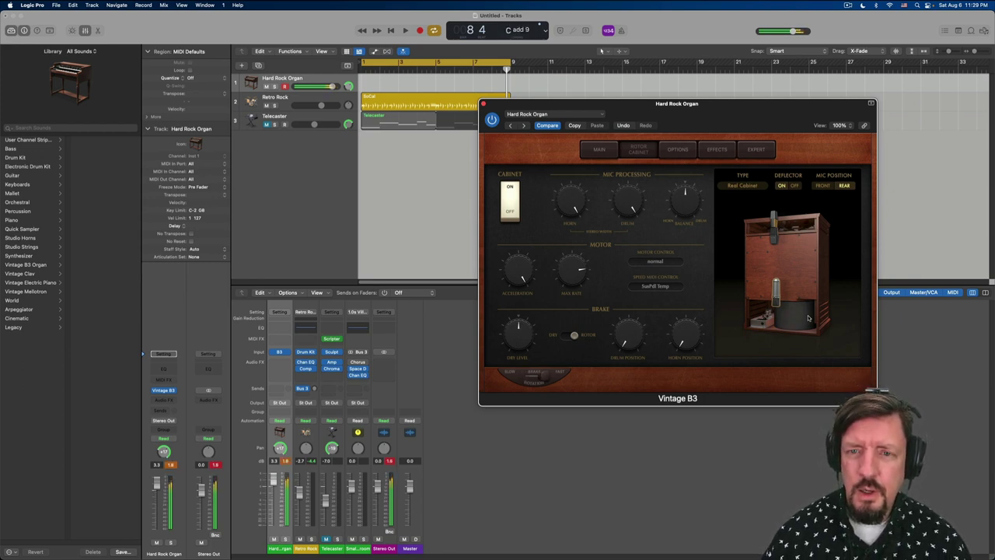
key("space")
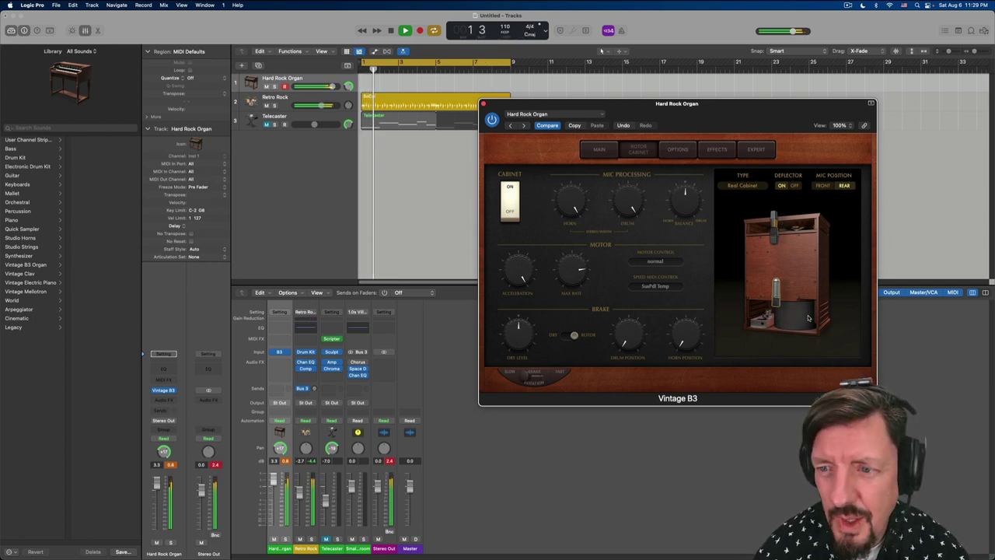
Stop playback and readjust the Motor Acceleration knob down, then back up.
key("space")
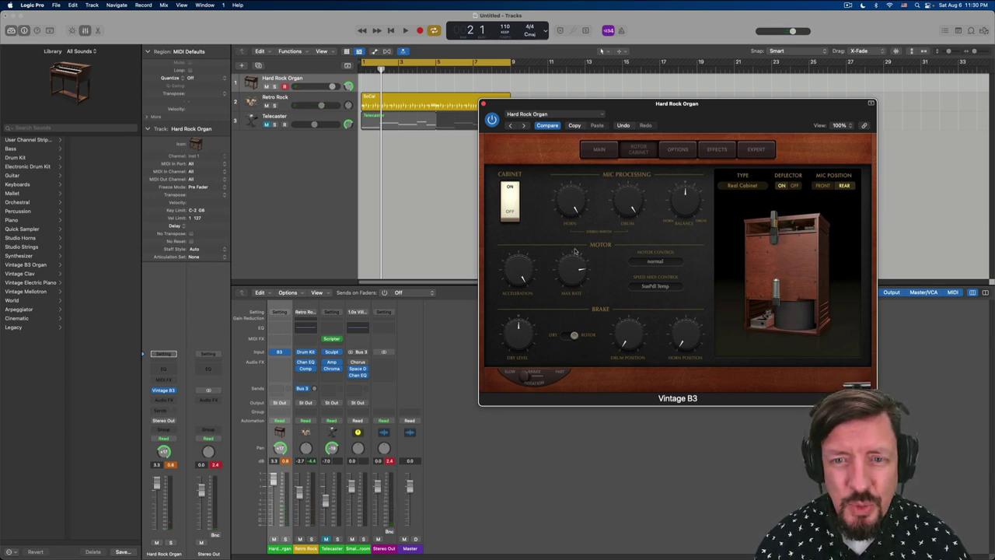
mouse_move(522, 279)
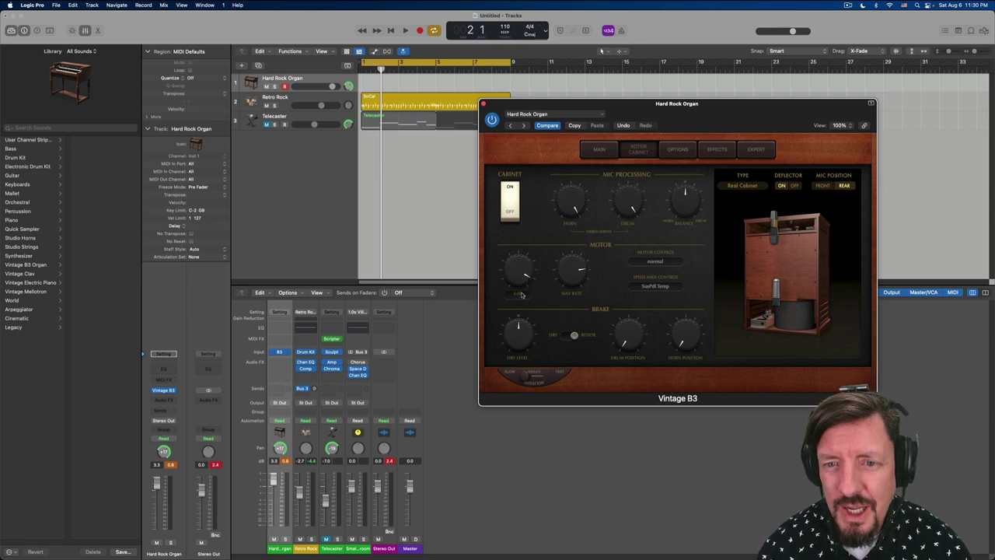
left_click_drag(526, 340, 529, 365)
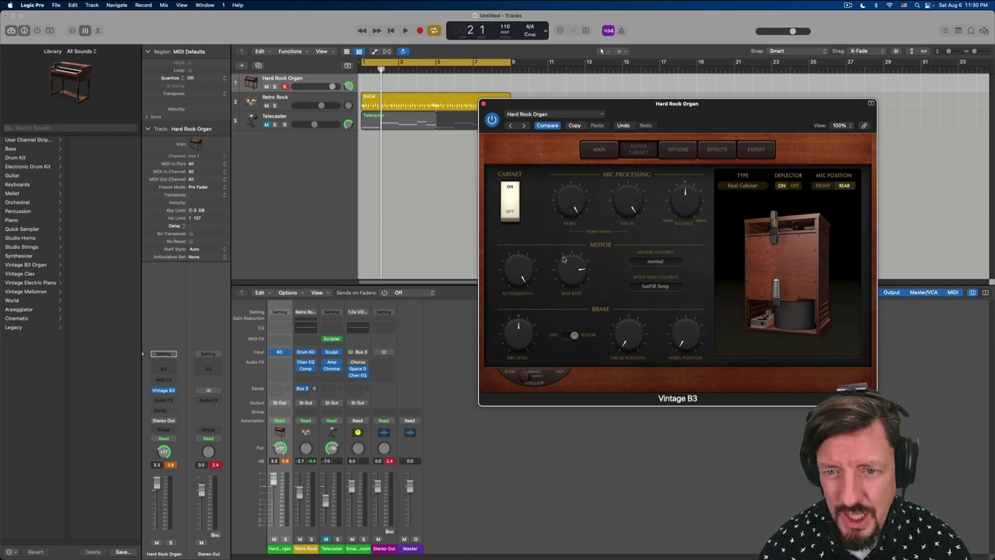
mouse_move(522, 268)
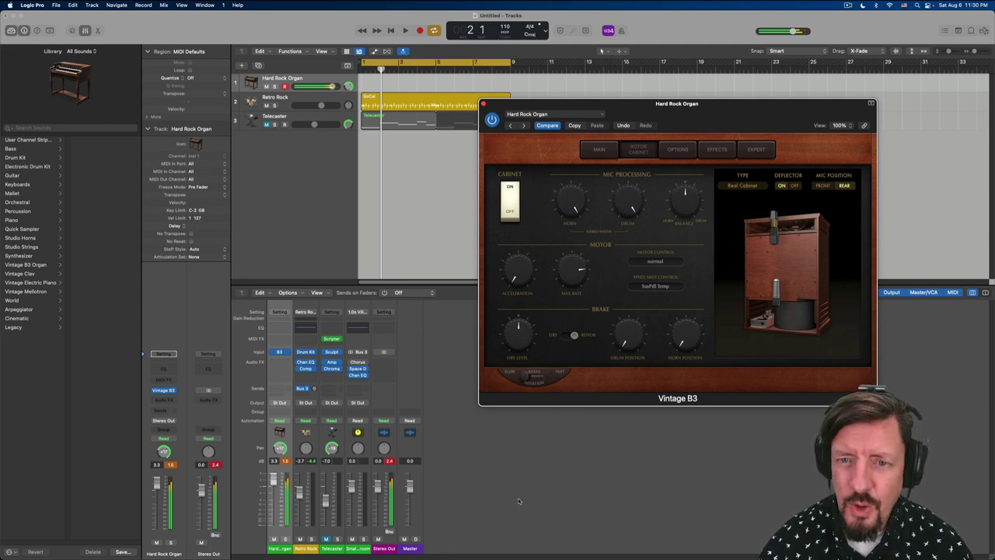
left_click_drag(503, 256, 501, 187)
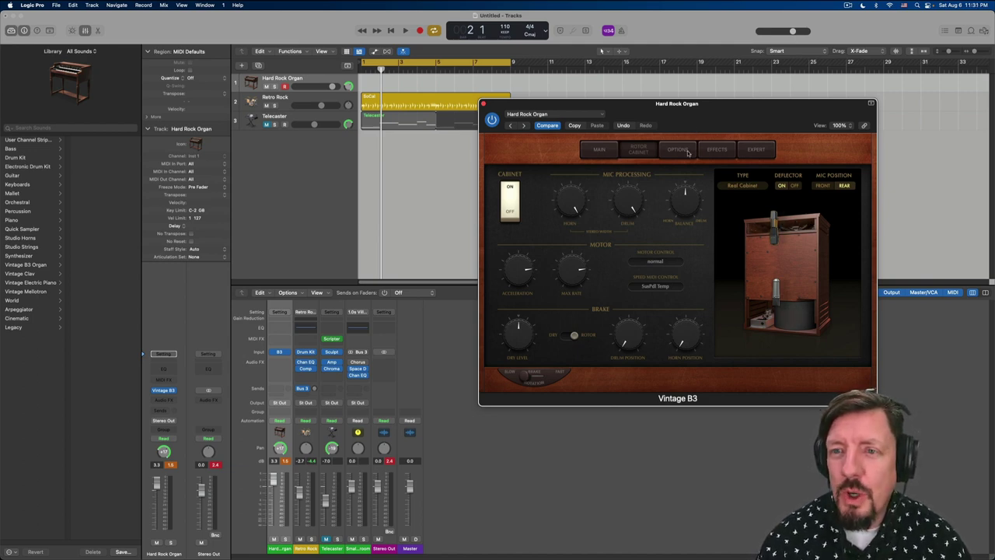
Browse the Options, Effects and Expert pages, then return to the Main drawbar page.
left_click(600, 150)
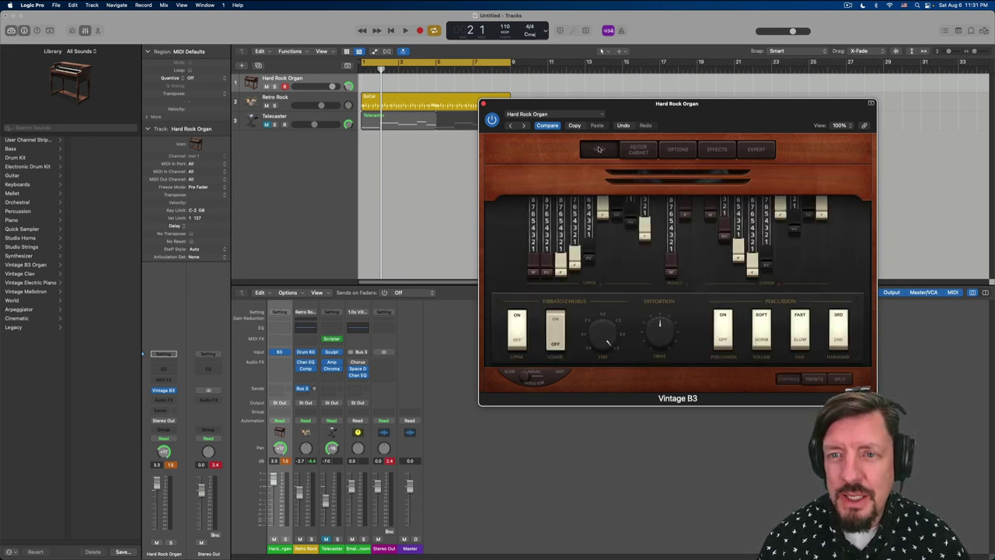
left_click(677, 149)
left_click(640, 151)
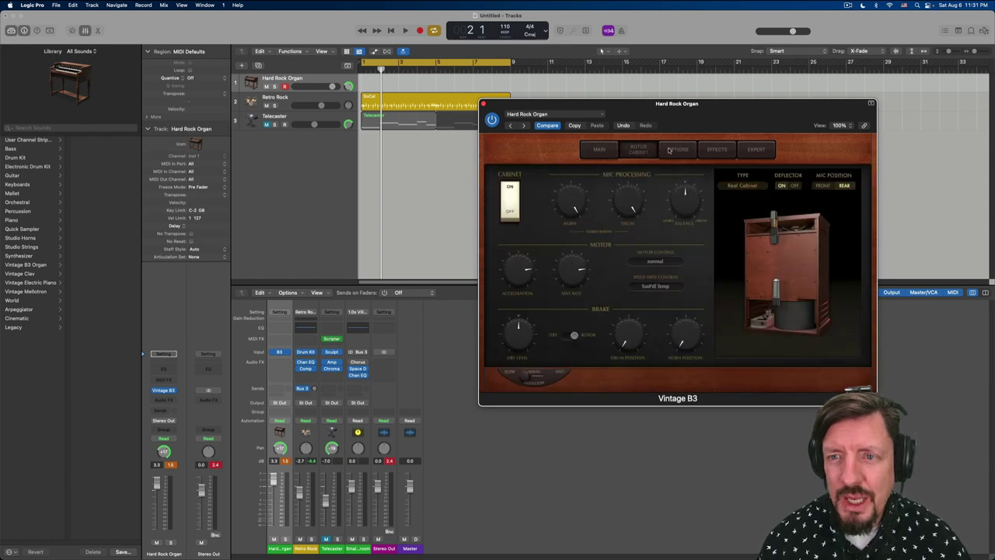
left_click(678, 152)
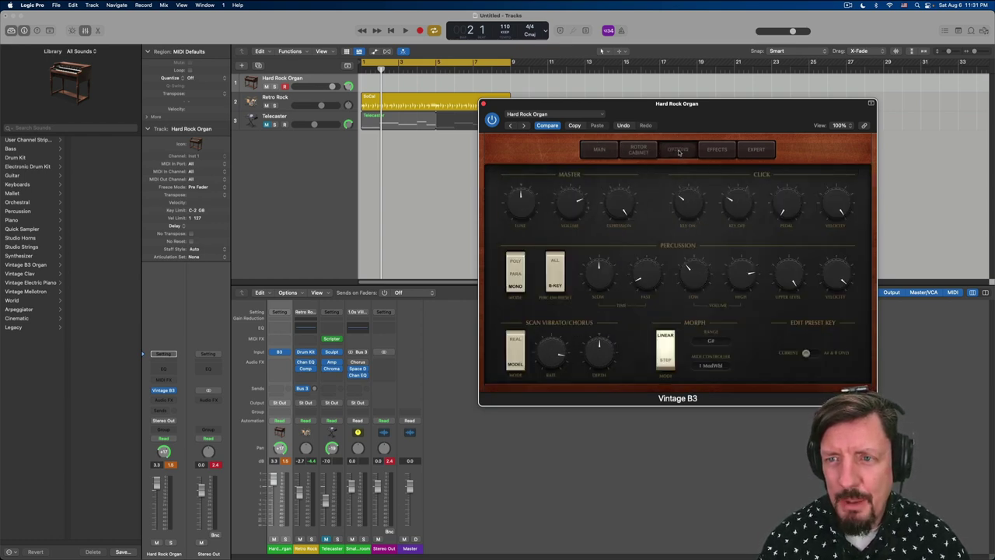
left_click(711, 150)
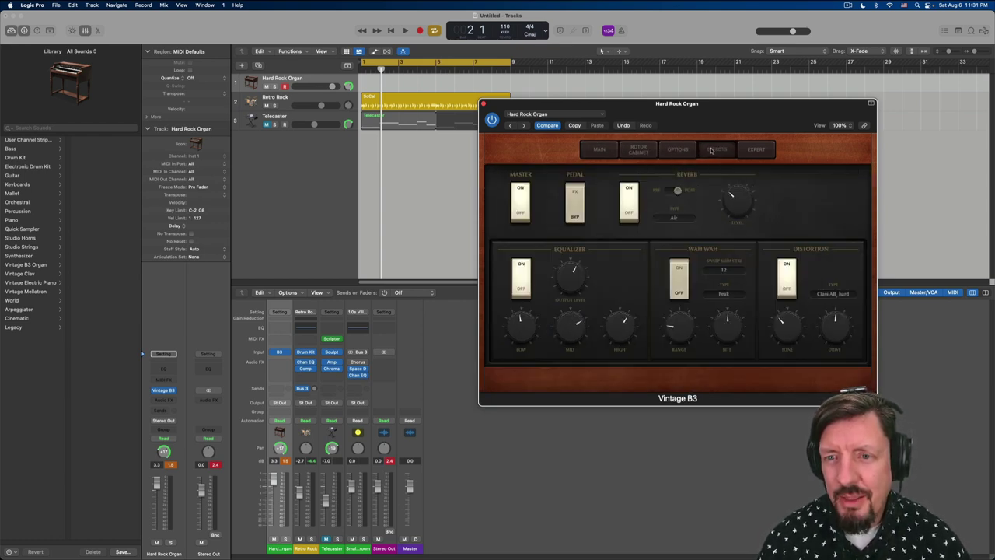
left_click(754, 149)
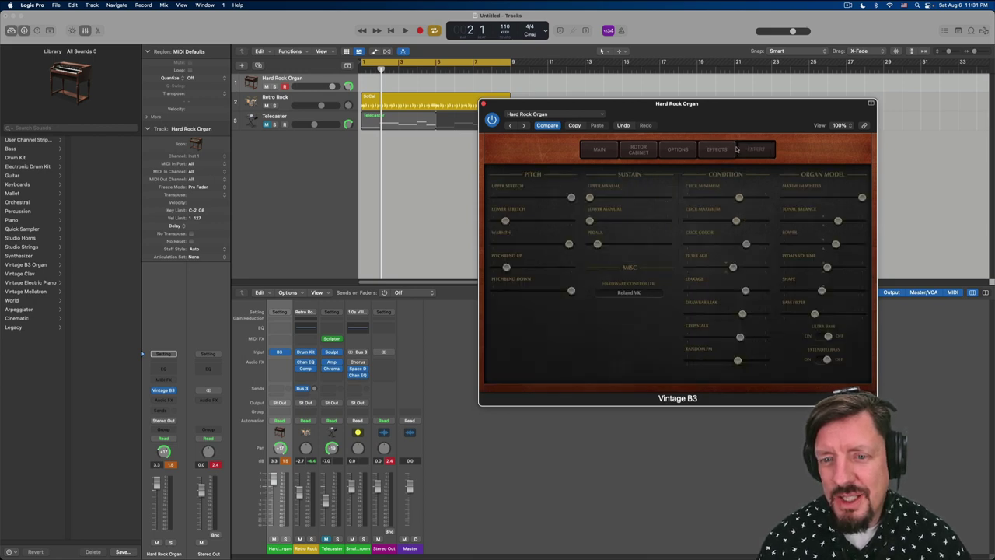
left_click(600, 150)
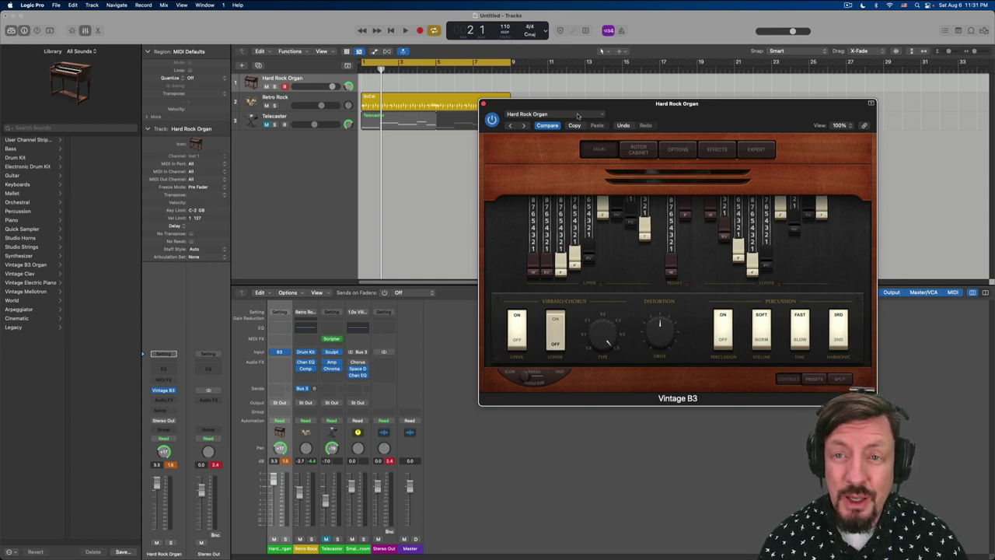
left_click(552, 114)
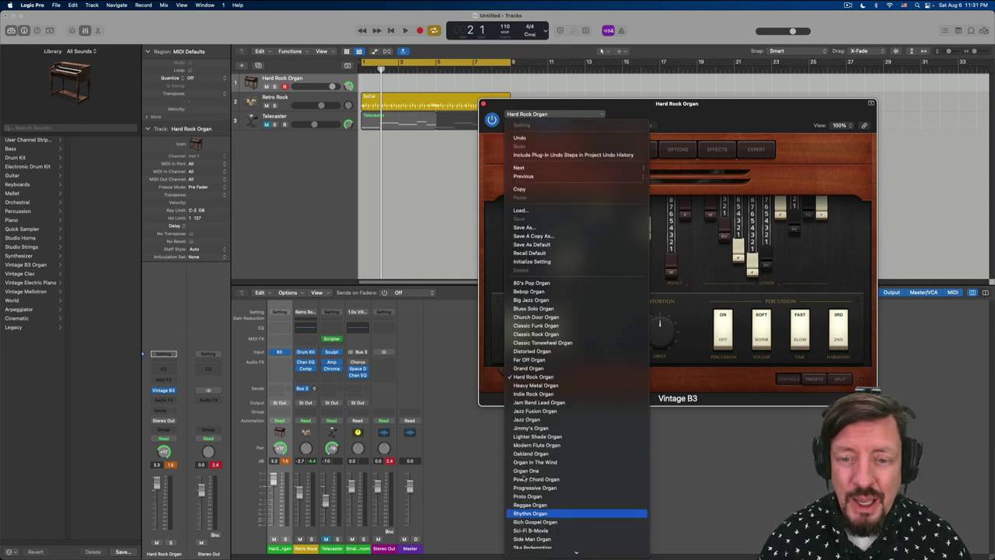
scroll(548, 531, "down", 2)
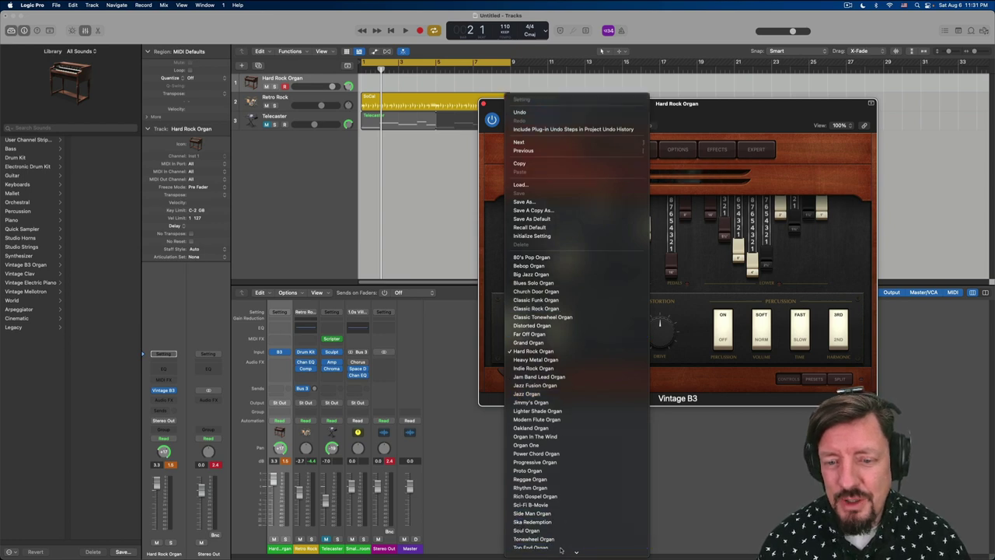
left_click(705, 113)
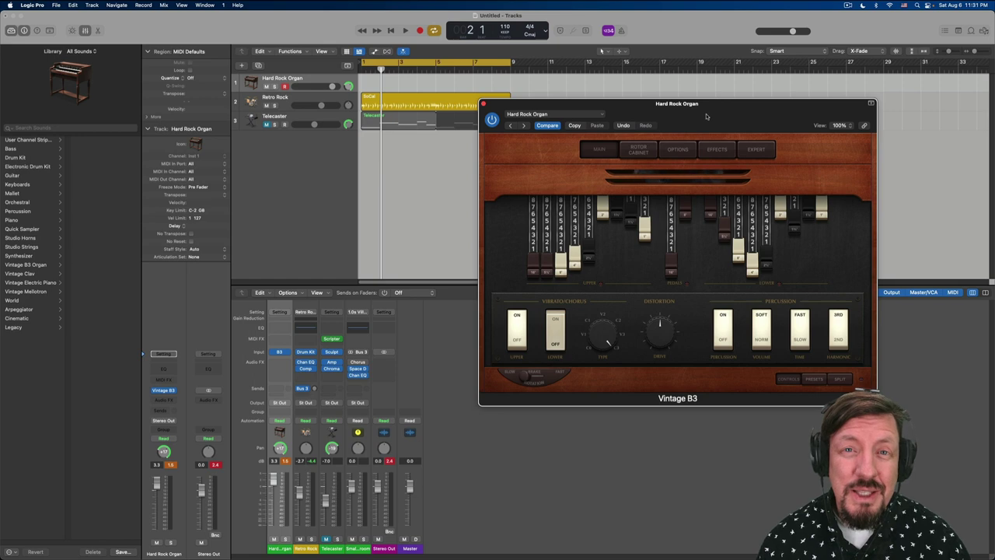